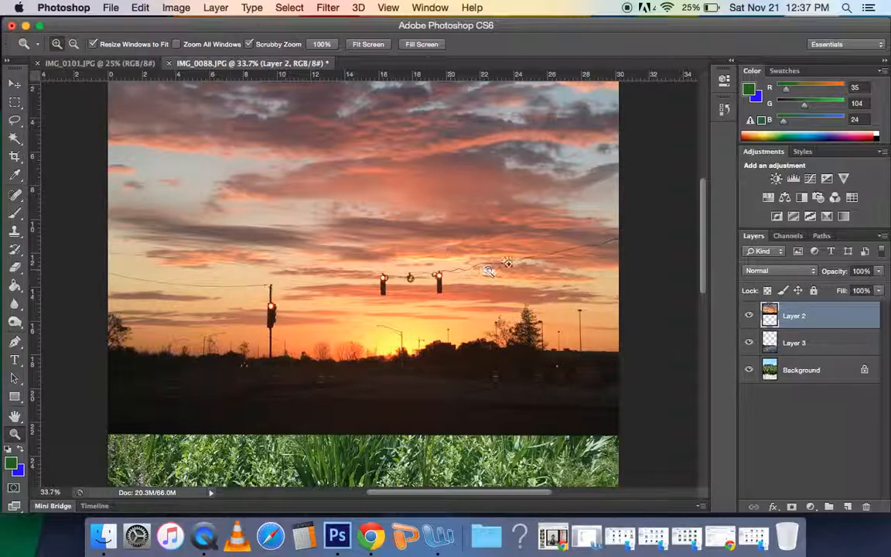
With Layer 2 hidden, trace the building and upper plants using the Polygonal Lasso, delete that area from the reshown sunset layer and deselect
click(749, 316)
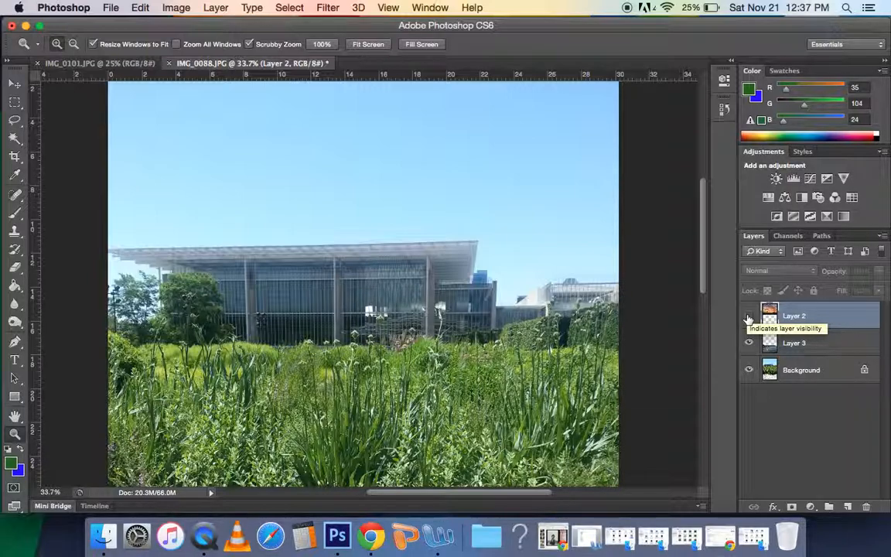
key(l)
scroll(325, 247, right, 5)
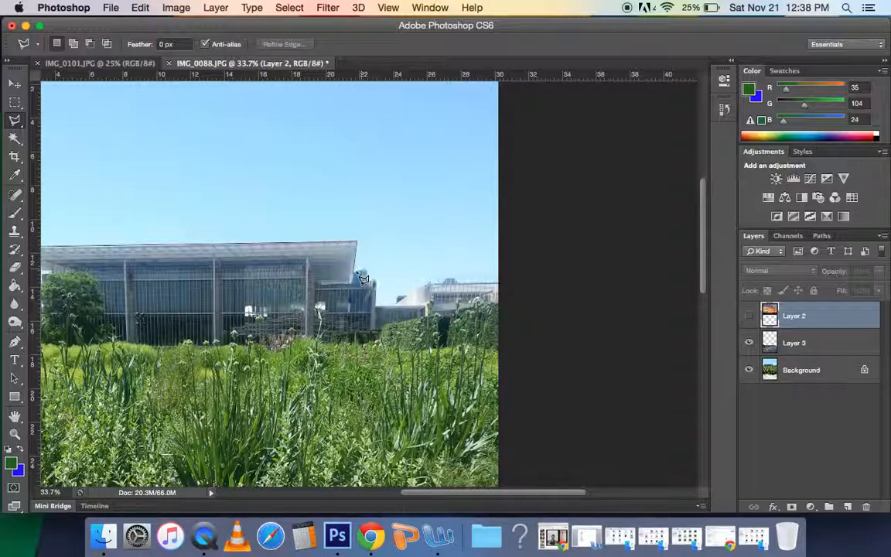
click(362, 273)
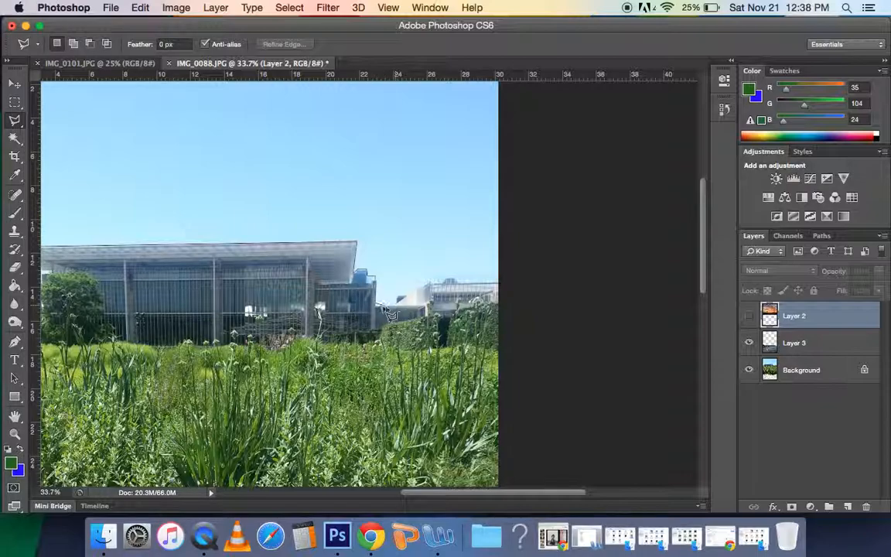
click(377, 302)
click(395, 305)
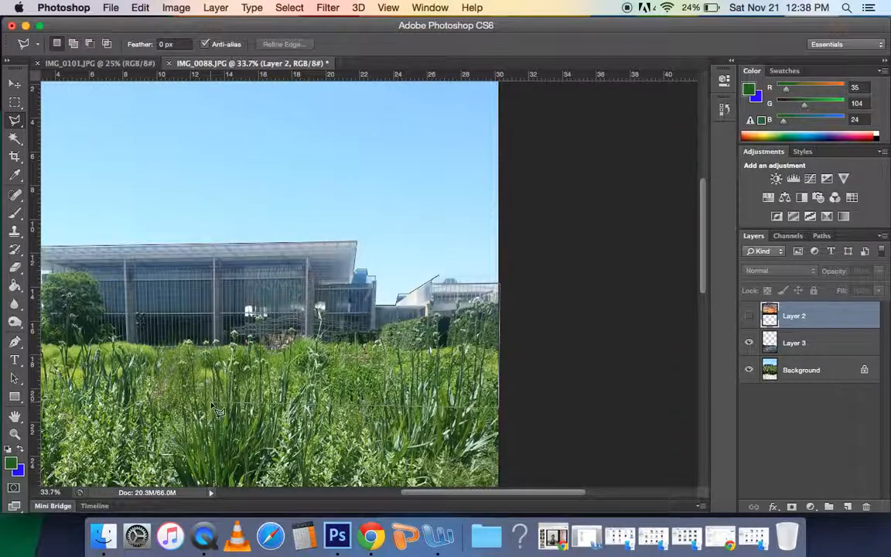
scroll(211, 403, left, 5)
scroll(211, 404, left, 4)
click(181, 369)
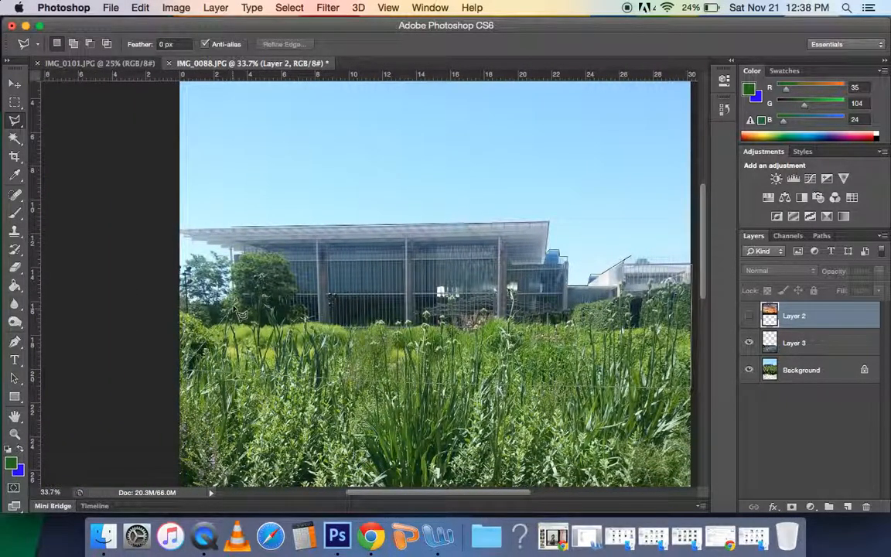
click(184, 233)
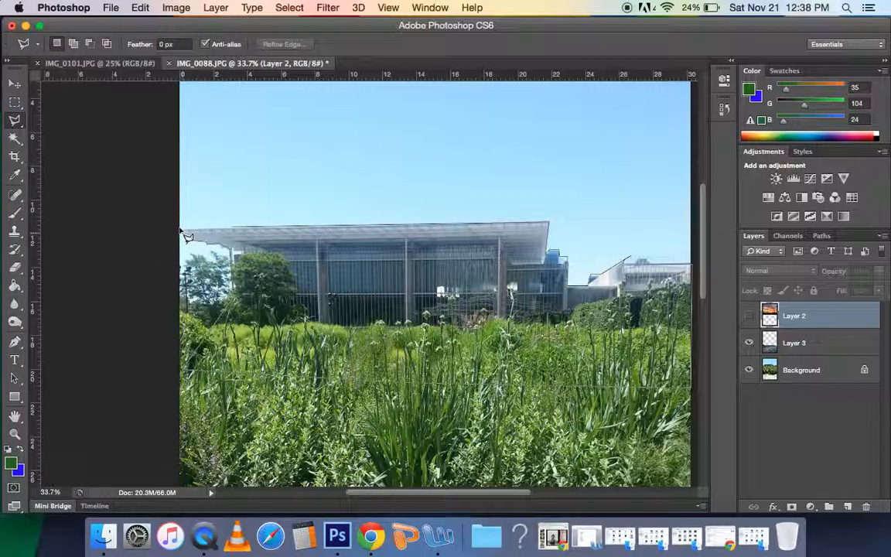
click(236, 230)
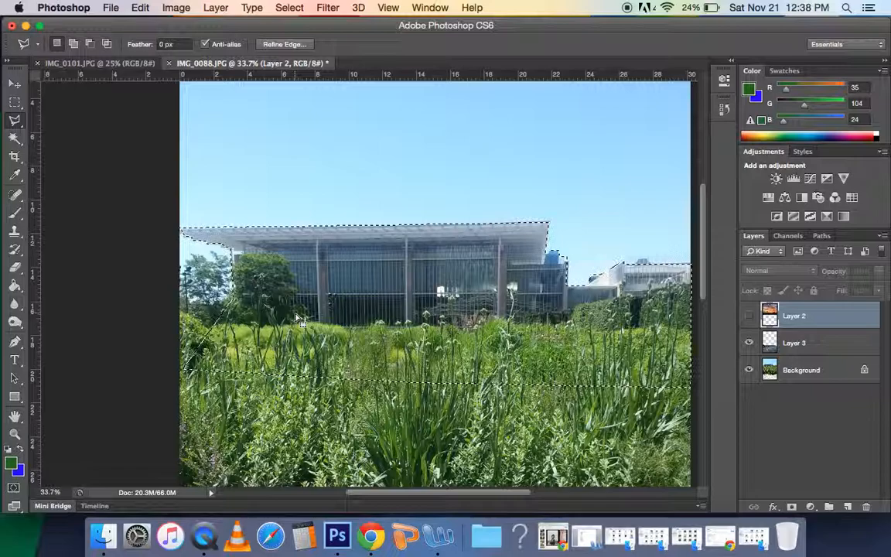
click(750, 316)
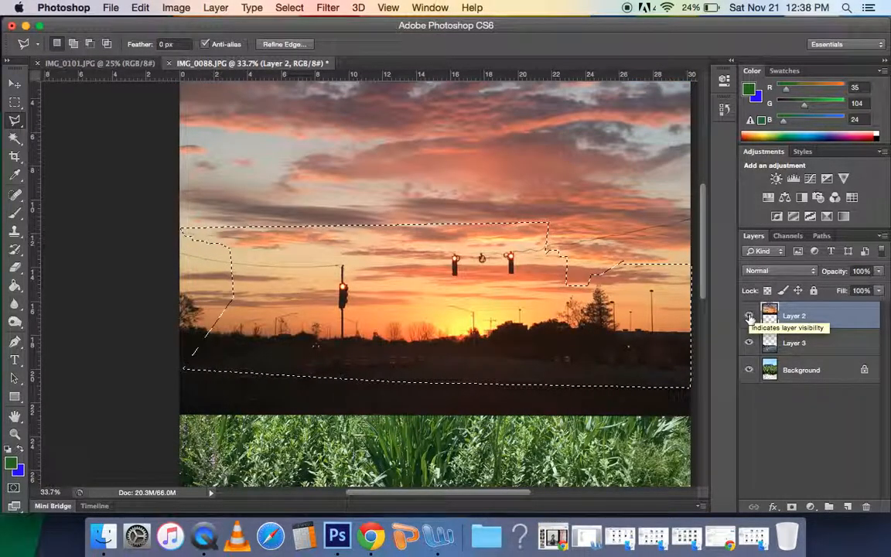
key(BackSpace)
key(super+d)
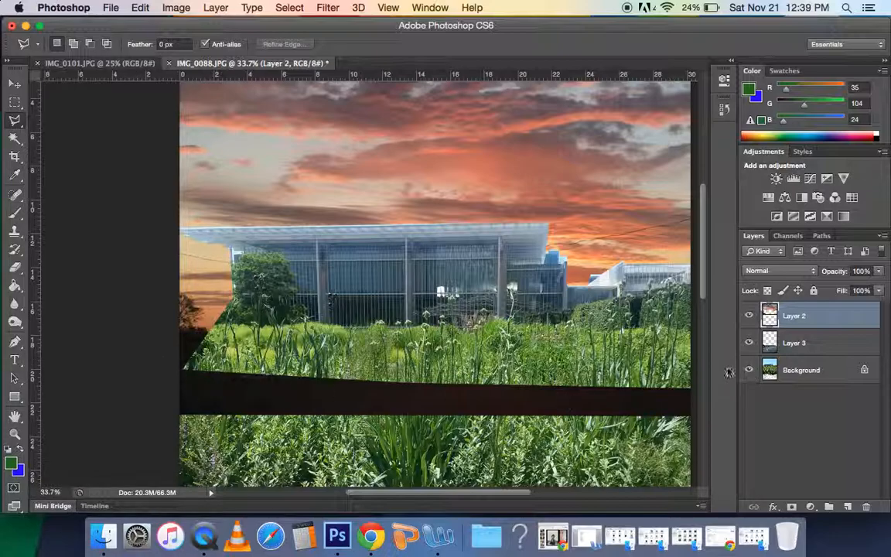
Using the freehand Lasso, remove the leftover dark ground strip and the dark area beside the bush from Layer 2, and deselect
scroll(618, 340, right, 3)
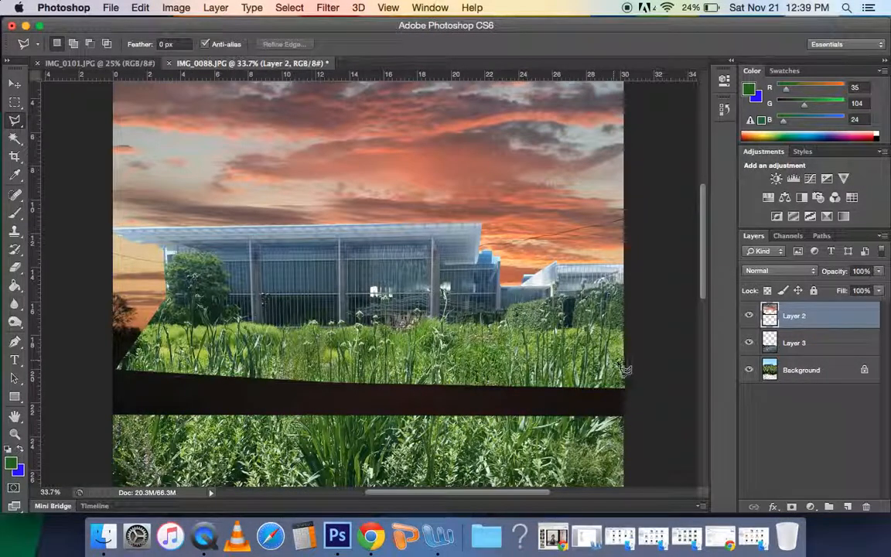
click(17, 120)
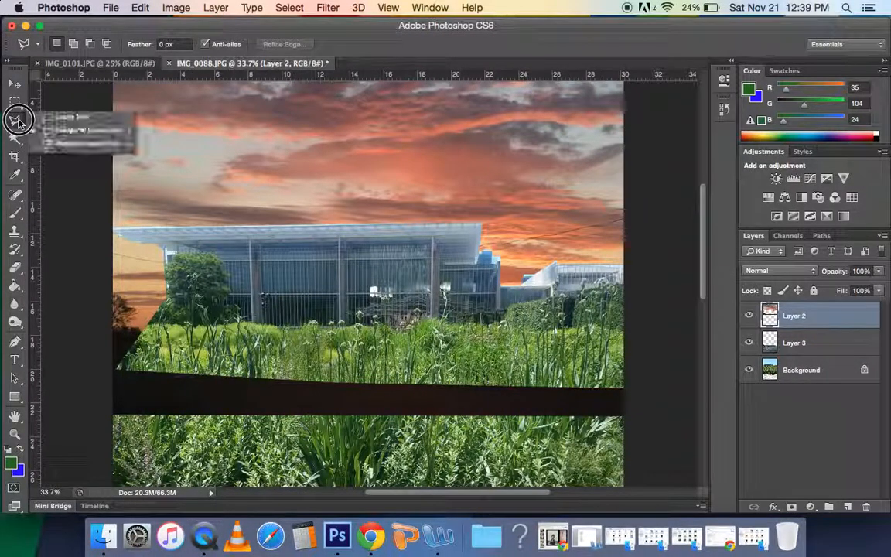
click(67, 117)
mouse_move(631, 369)
mouse_down()
mouse_move(652, 442)
mouse_move(294, 455)
mouse_move(162, 450)
mouse_move(79, 414)
mouse_move(69, 368)
mouse_move(82, 331)
mouse_move(171, 294)
mouse_move(219, 342)
mouse_move(298, 359)
mouse_move(577, 355)
mouse_move(629, 359)
mouse_move(630, 373)
mouse_up()
key(Delete)
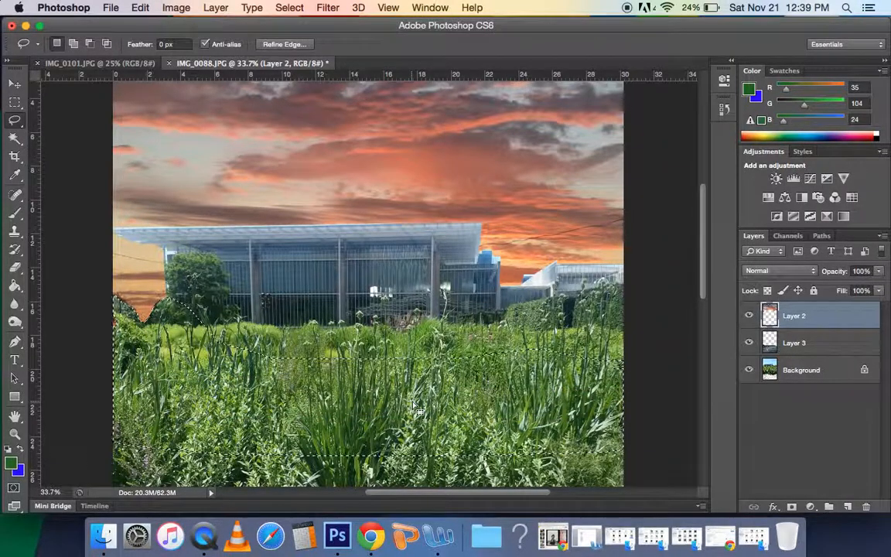
key(super+d)
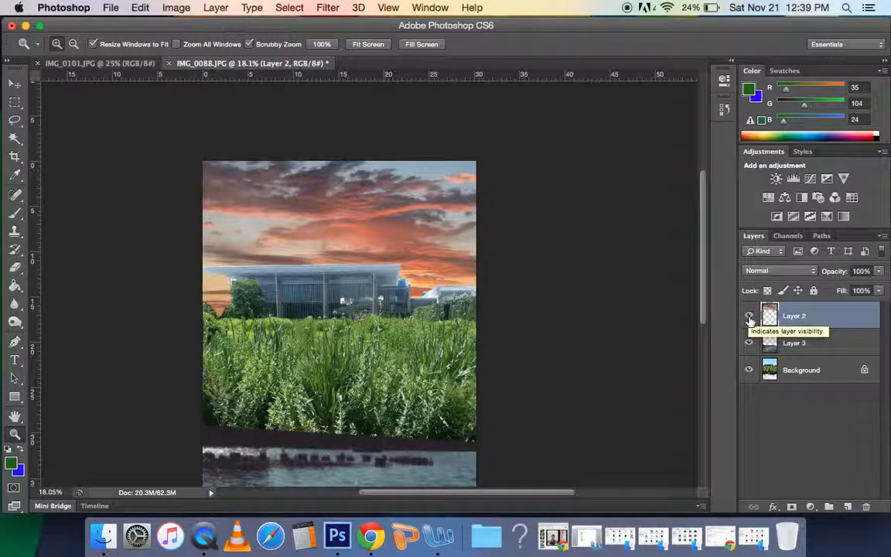
Compare the image with the sunset sky on Layer 2 hidden and shown, and examine the cutout edges around the building
click(749, 317)
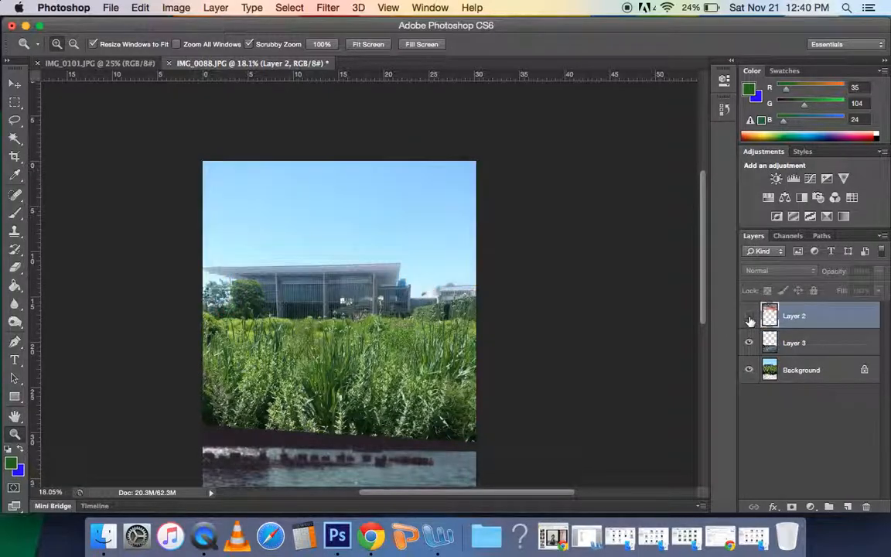
click(750, 317)
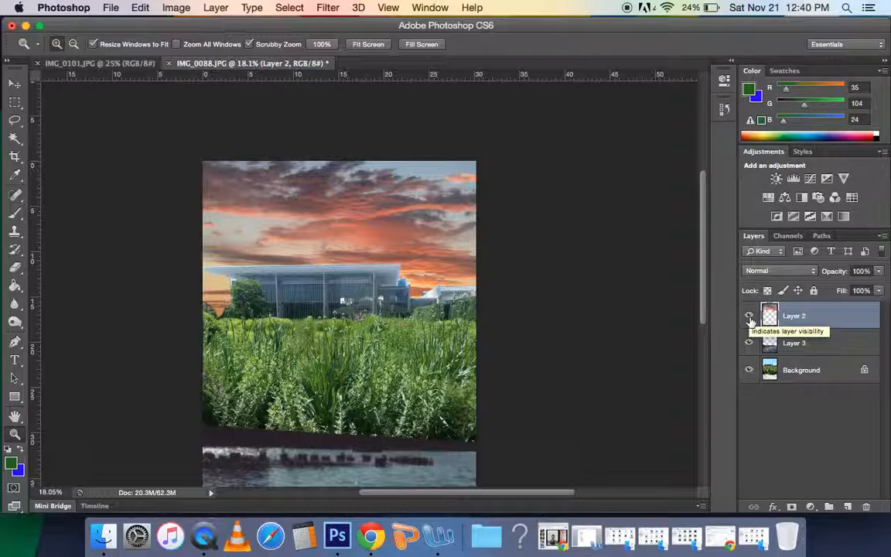
drag(269, 272, 464, 292)
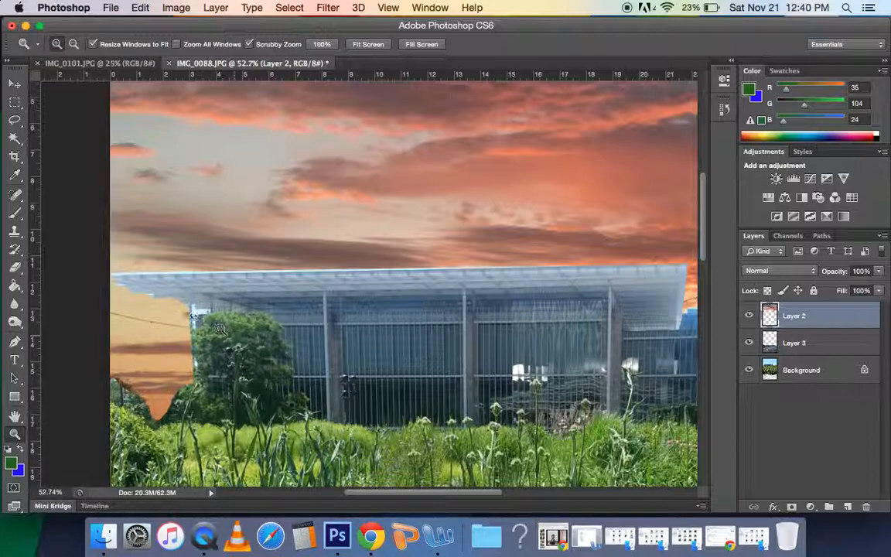
click(15, 250)
click(14, 266)
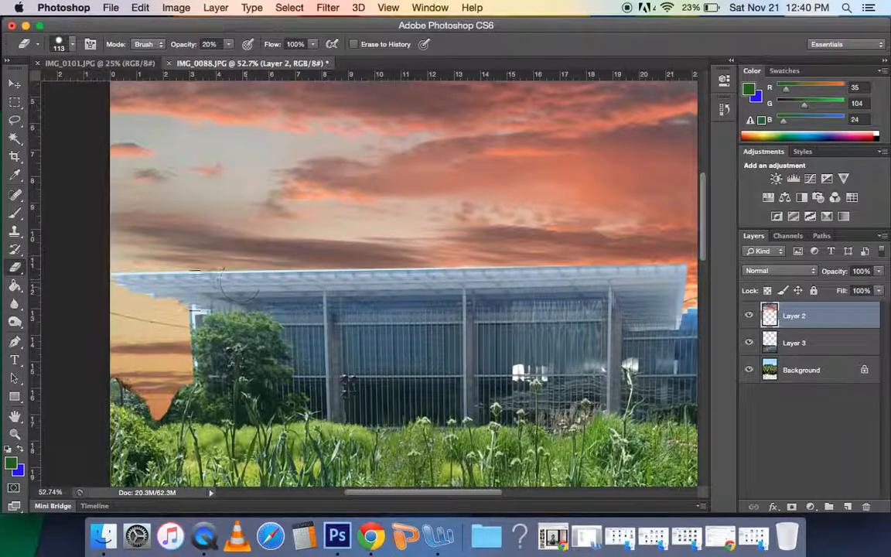
scroll(238, 382, right, 10)
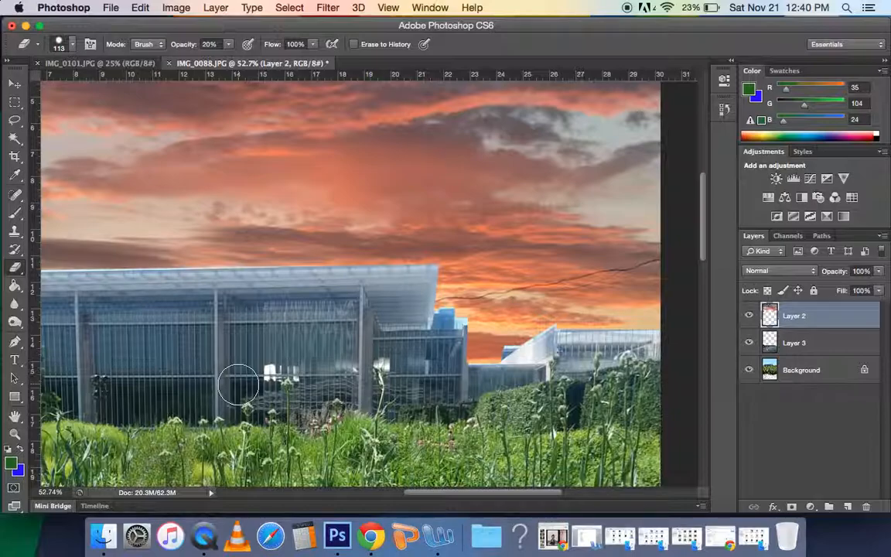
scroll(237, 383, left, 6)
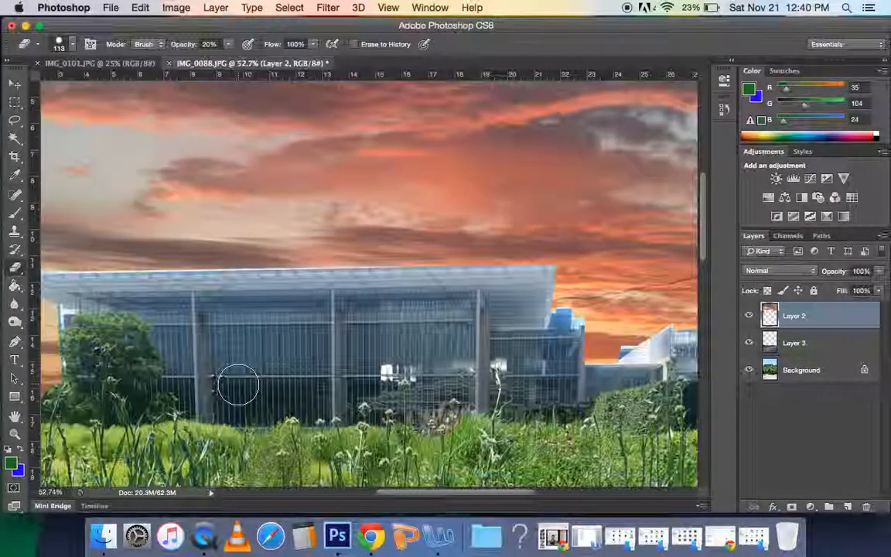
scroll(238, 383, left, 4)
scroll(237, 383, down, 5)
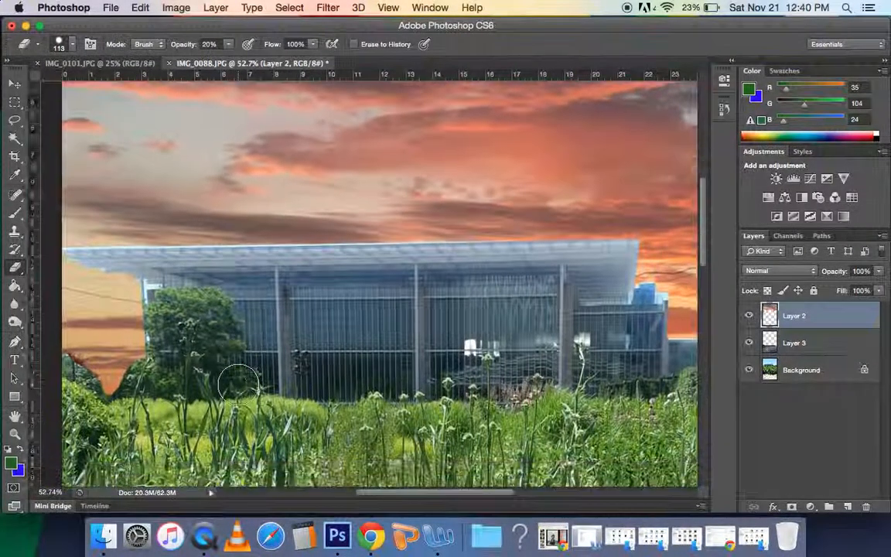
Compare the lower part of the image with the water on Layer 3 hidden and shown
click(15, 434)
drag(117, 371, 58, 372)
scroll(92, 372, down, 10)
click(749, 344)
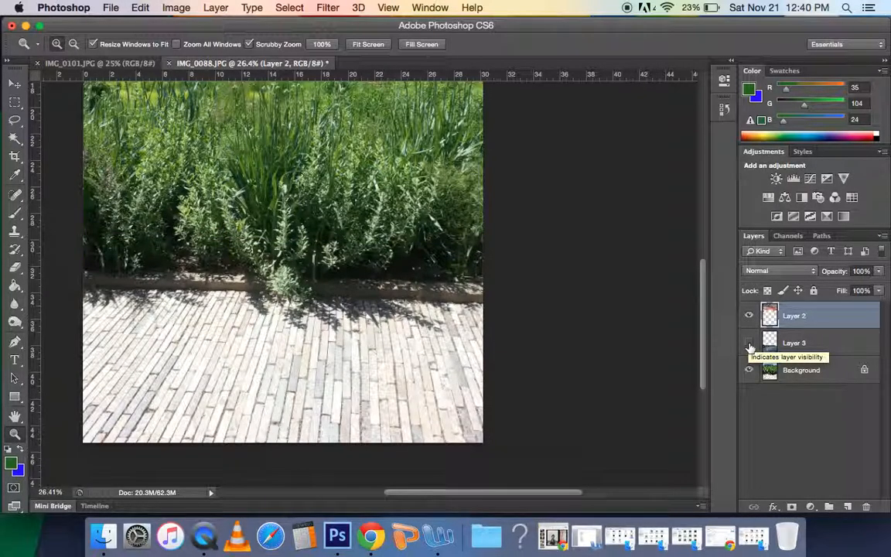
click(749, 343)
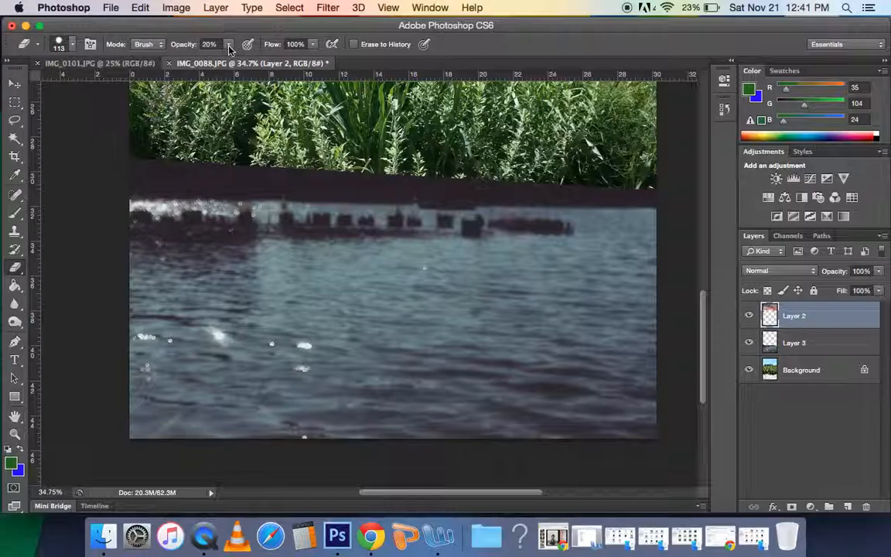
Erase the dark strip between the plants and the water on Layer 3 with the Eraser at 74% opacity
click(229, 45)
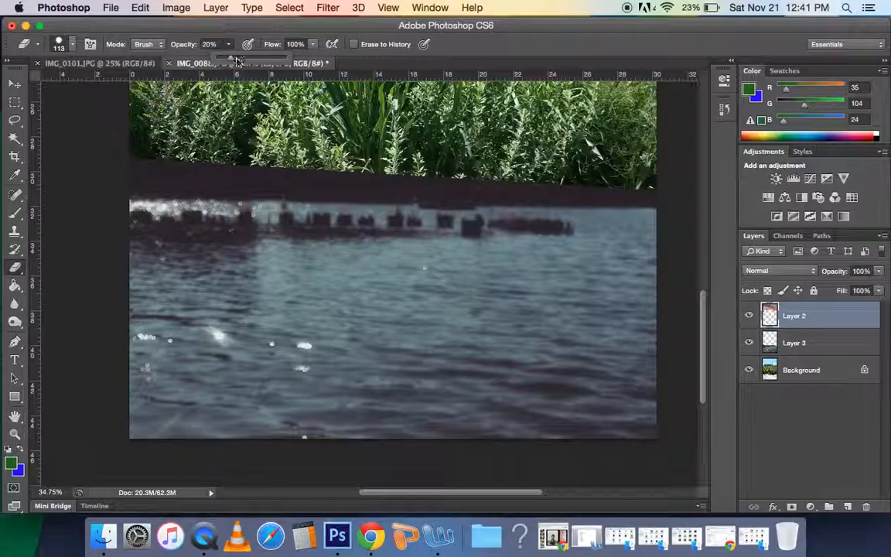
drag(232, 62, 255, 62)
drag(255, 62, 268, 62)
click(375, 60)
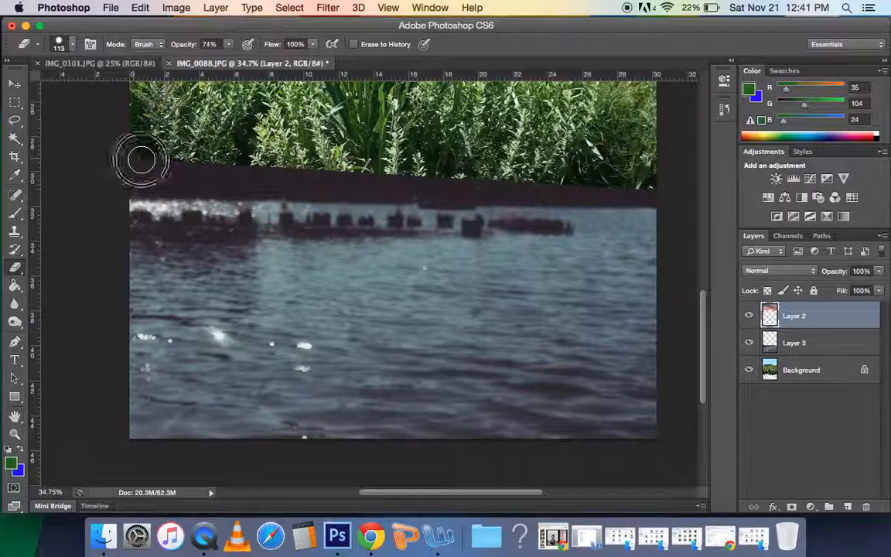
click(794, 343)
mouse_move(135, 172)
mouse_down()
mouse_move(637, 179)
mouse_move(652, 188)
mouse_move(143, 188)
mouse_up()
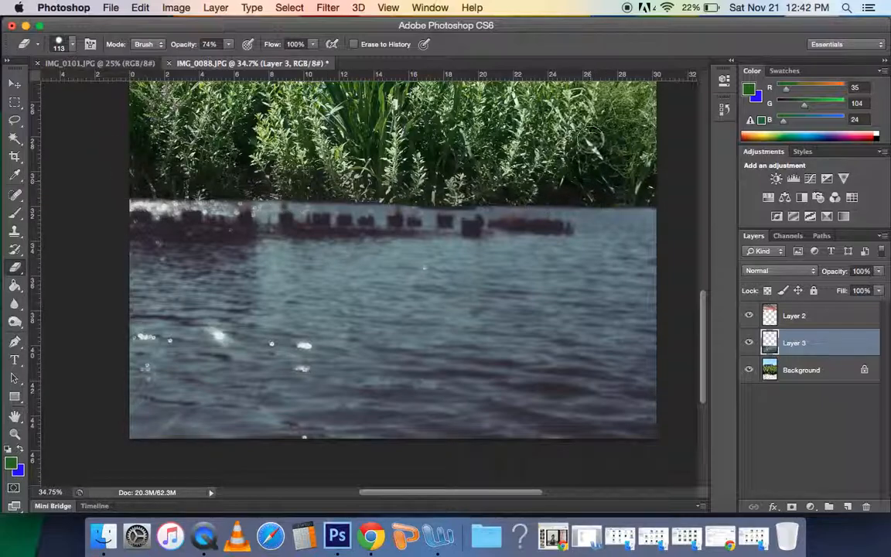
Lower the Eraser opacity to 9%, then 7%, and soften the water's upper edge where it meets the plants on Layer 3
key(0)
key(9)
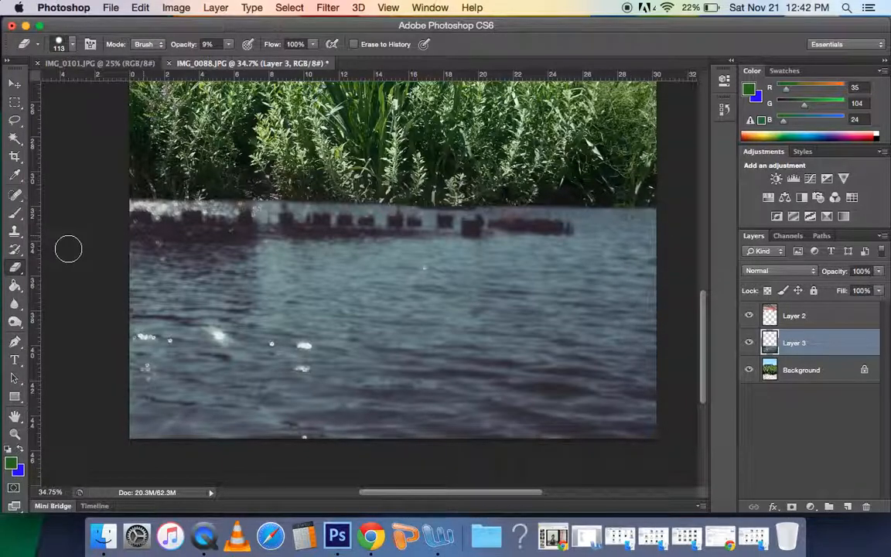
click(14, 434)
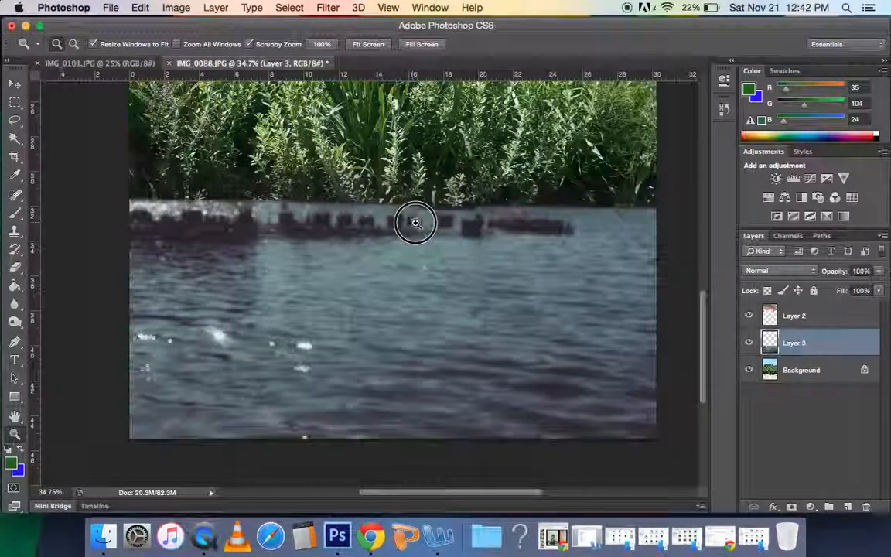
click(416, 223)
key(e)
key(0)
key(7)
mouse_move(473, 220)
mouse_down()
mouse_move(547, 216)
mouse_move(457, 189)
mouse_move(533, 226)
mouse_up()
mouse_move(533, 226)
mouse_down()
mouse_move(404, 215)
mouse_move(499, 232)
mouse_move(505, 250)
mouse_move(511, 194)
mouse_move(533, 225)
mouse_move(488, 239)
mouse_move(408, 163)
mouse_up()
mouse_move(495, 166)
mouse_down()
mouse_move(523, 225)
mouse_move(481, 225)
mouse_move(385, 176)
mouse_up()
key(z)
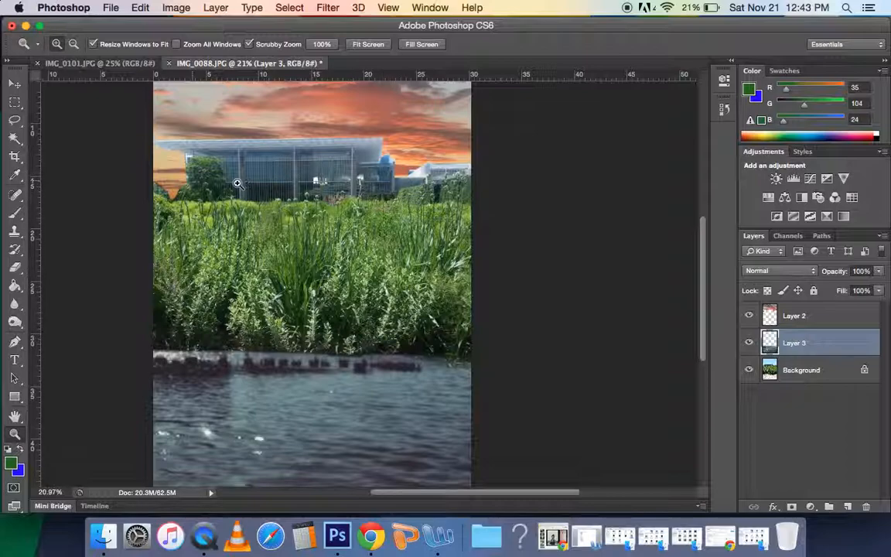